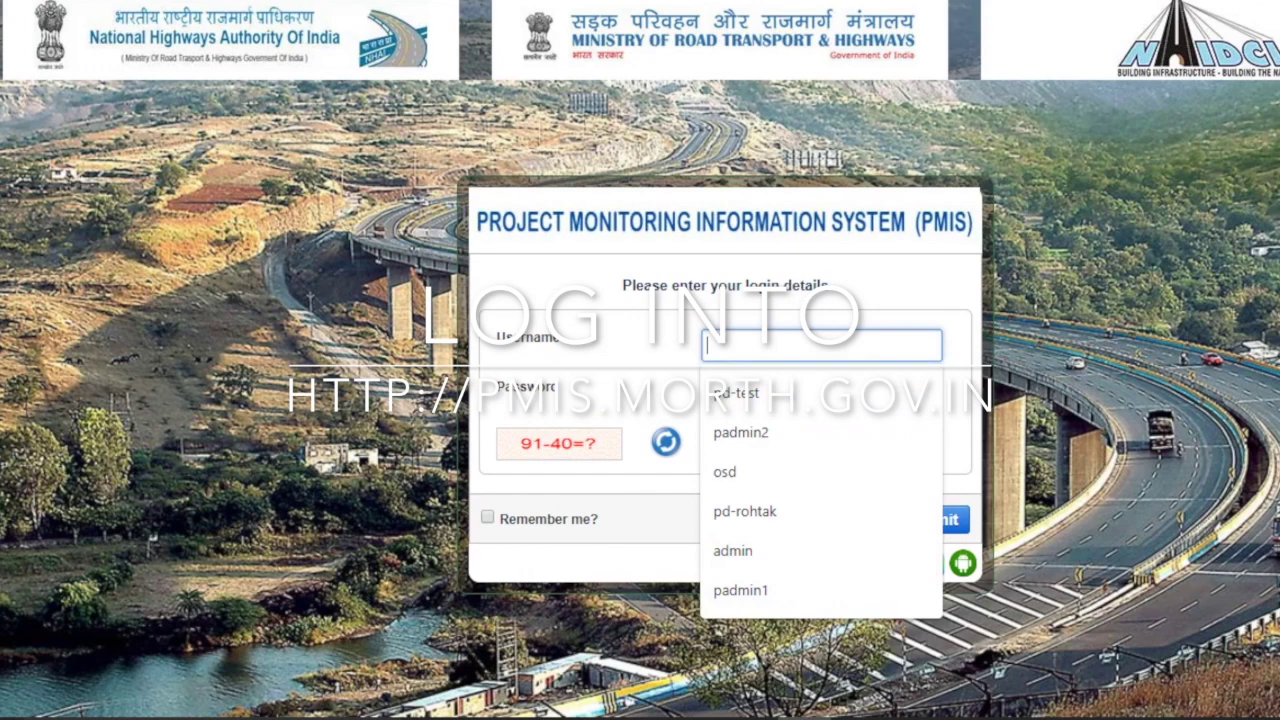
- Log in with the saved username, password and captcha sum, then close the Monthly Pending Certificates popup
key("Return")
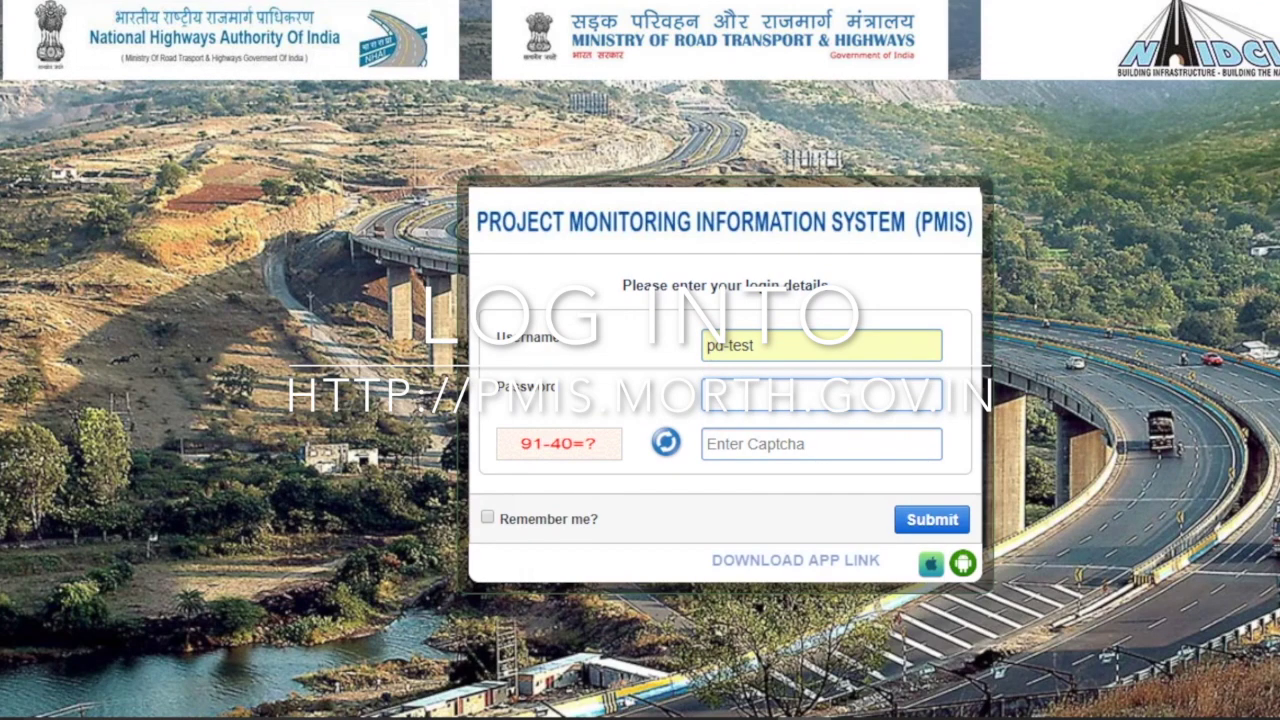
type("••••••••")
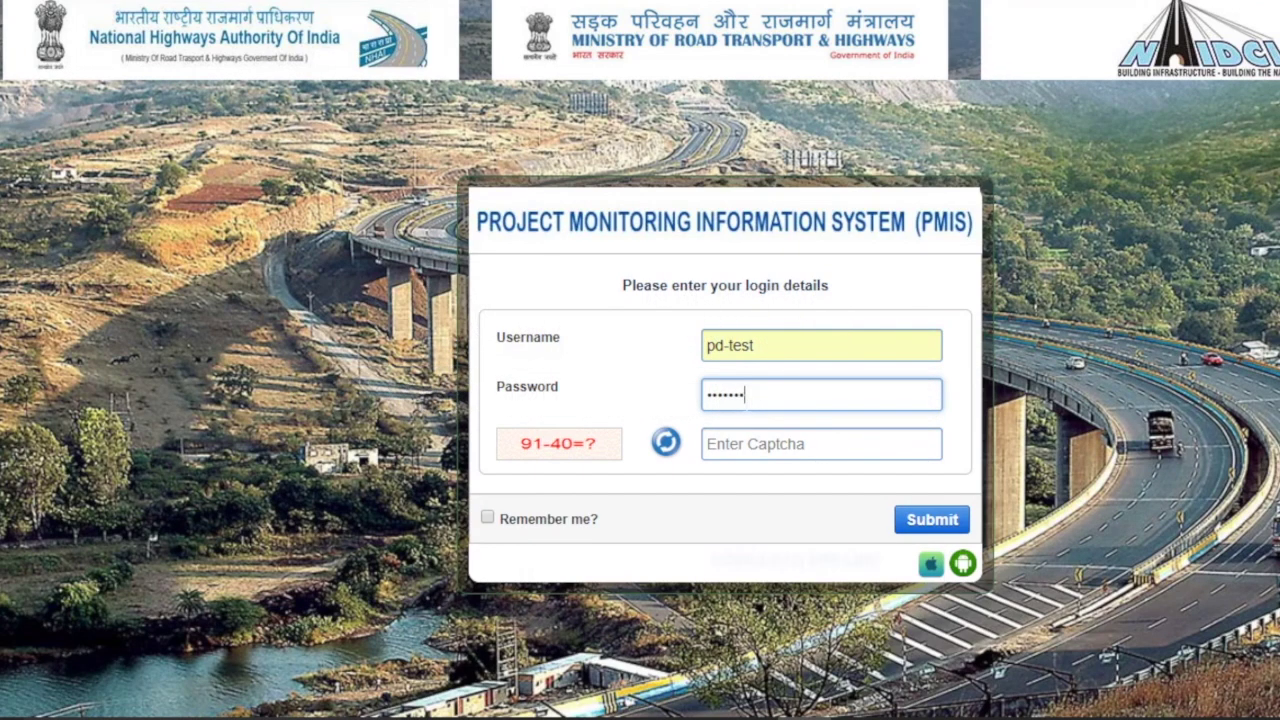
left_click(820, 444)
type("51")
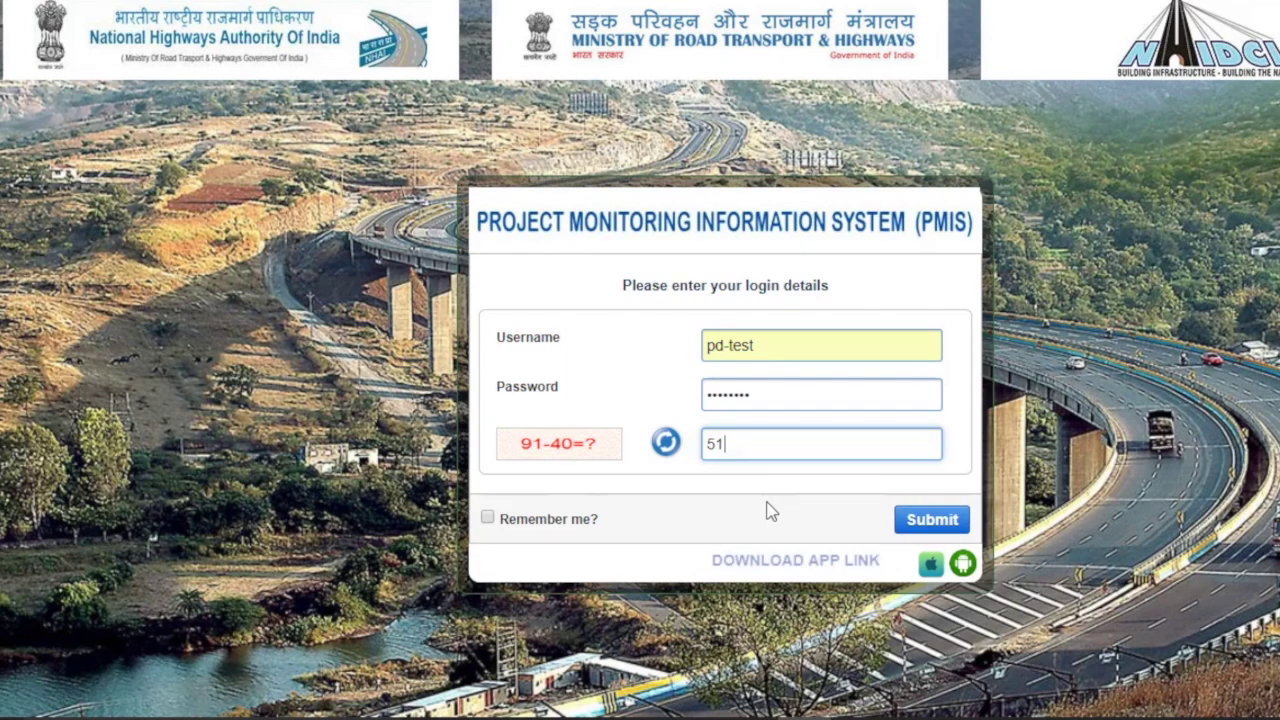
left_click(950, 537)
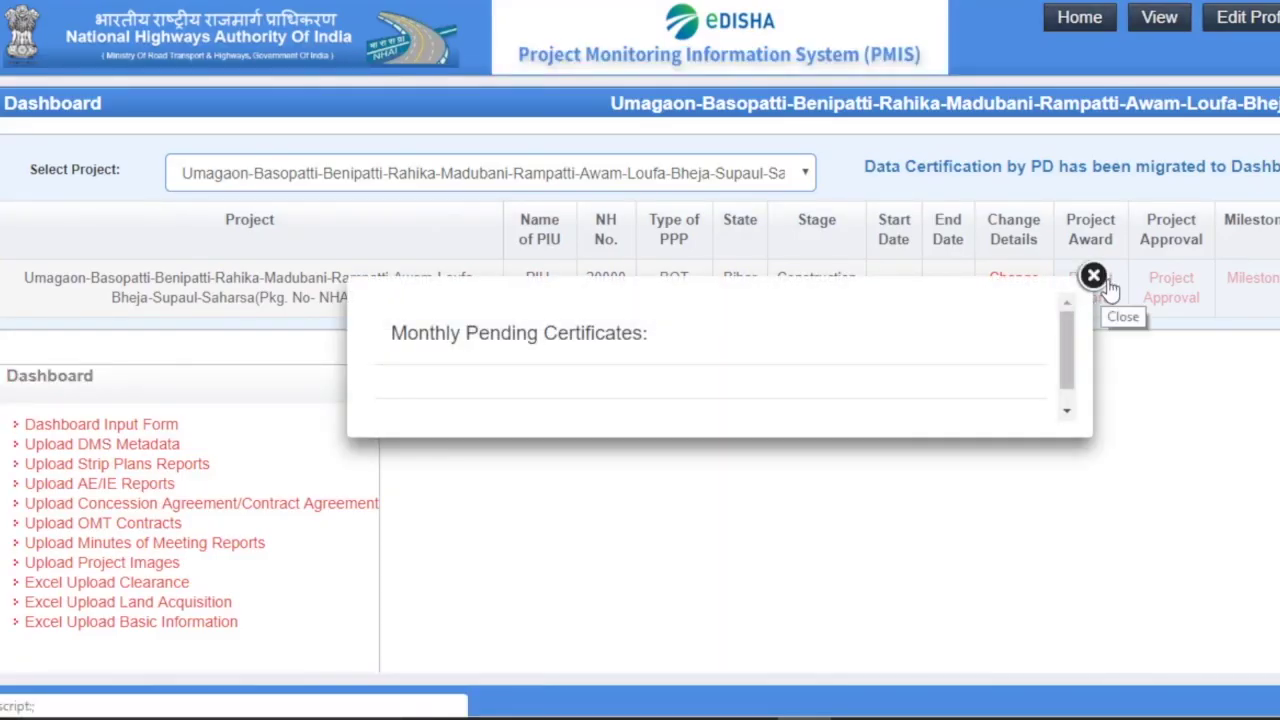
left_click(1098, 282)
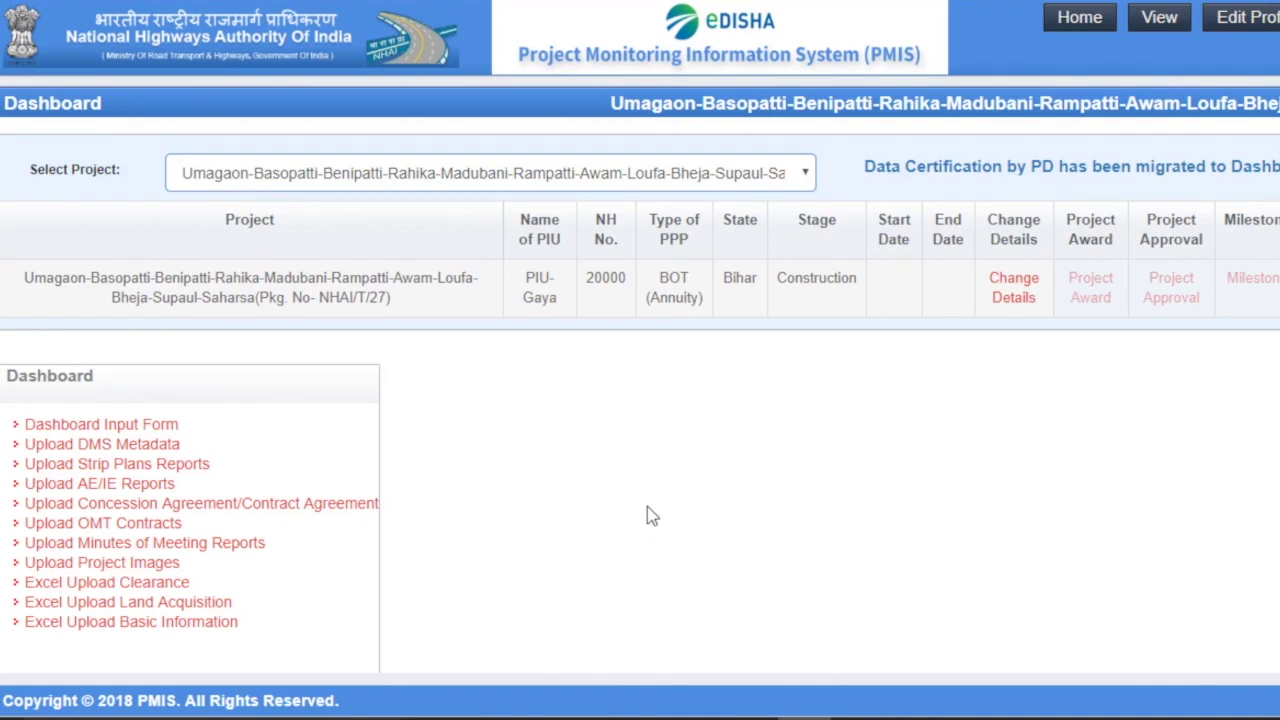
- Open the 'Data Certification by PD' page listing the eight updated progress values
left_click(927, 175)
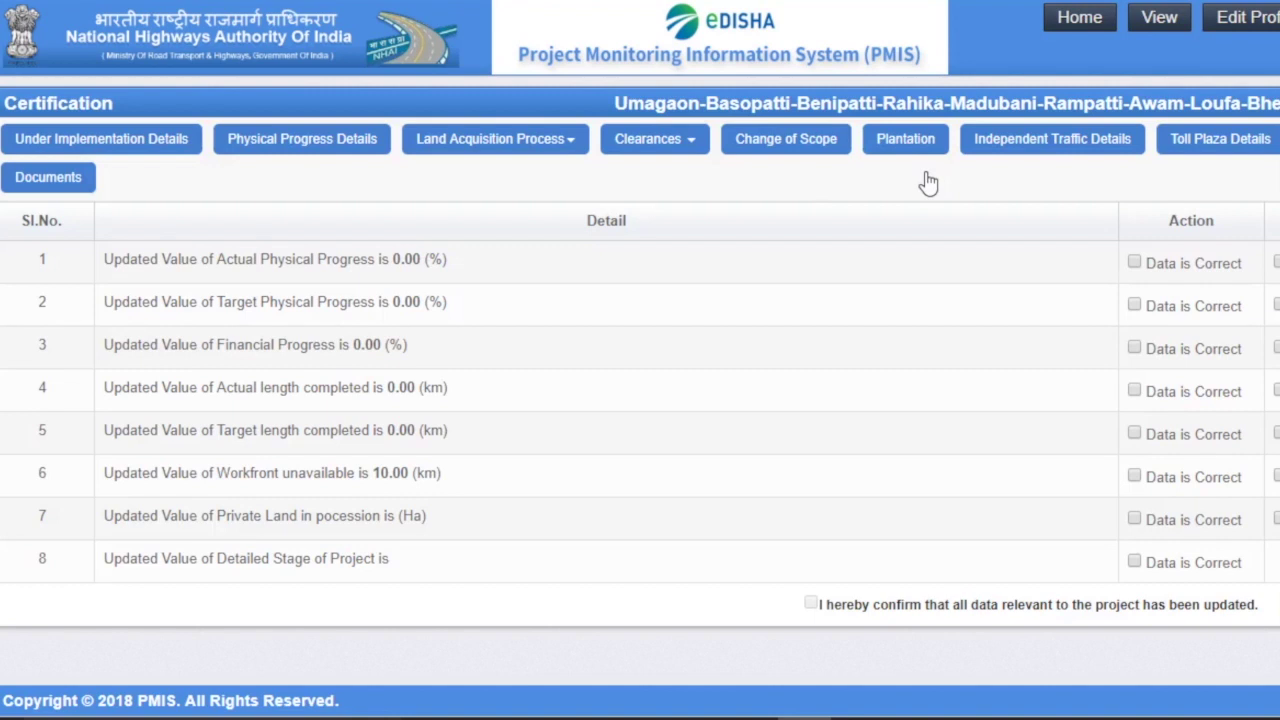
- View the Documents upload form, then go back Home and close the pending-certificates popup
left_click(60, 198)
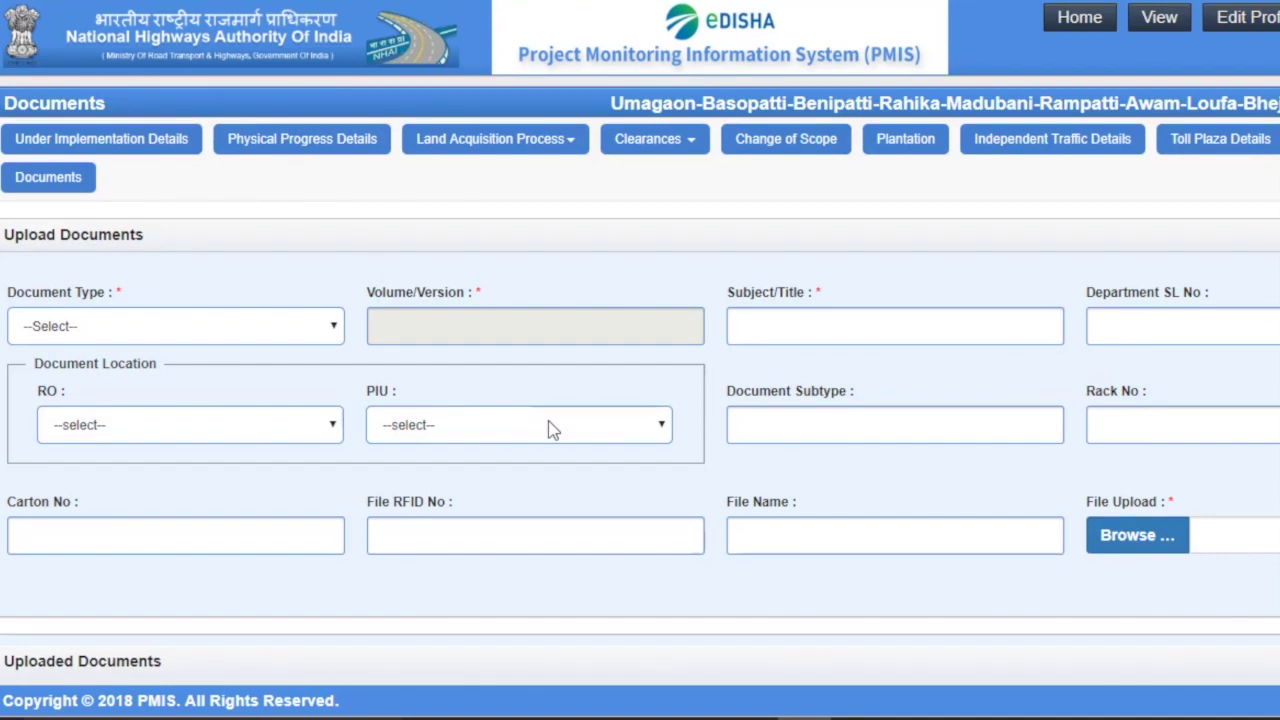
left_click(1083, 28)
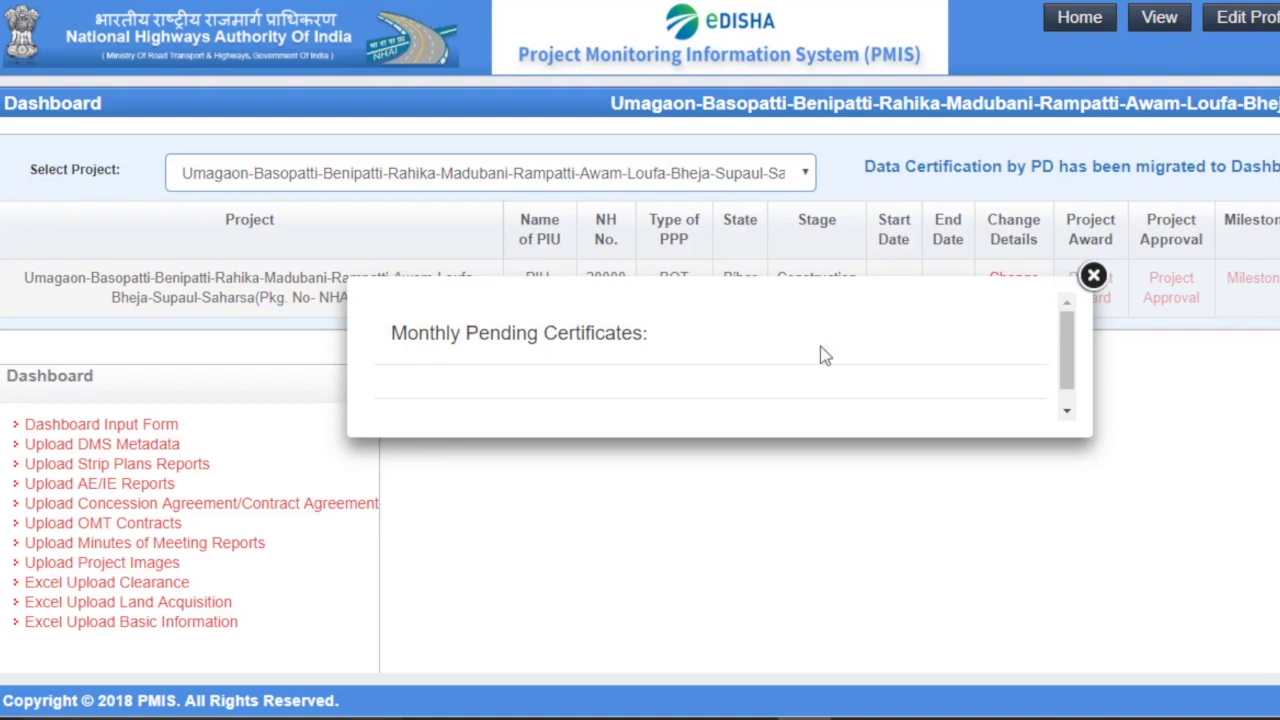
left_click(1093, 277)
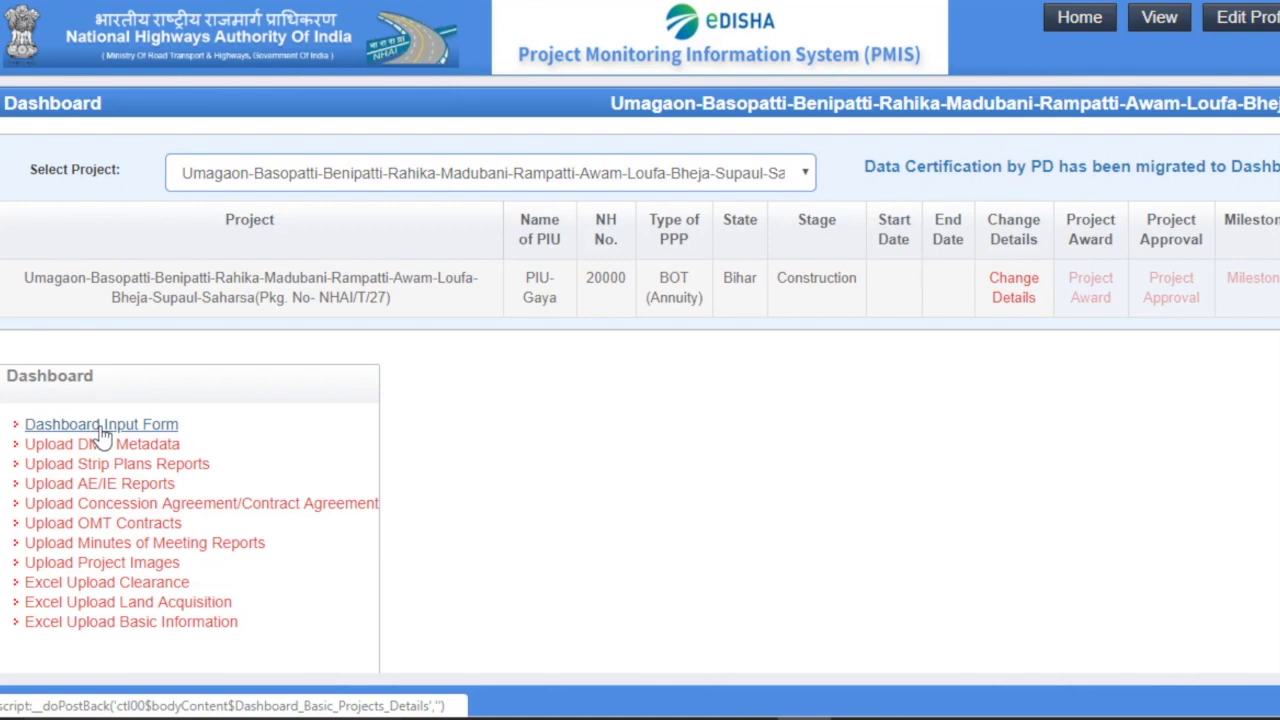
- Look through the Dashboard Input Form, then open the Documents page showing the existing feasibility report
left_click(101, 425)
scroll(101, 432, "down", 6)
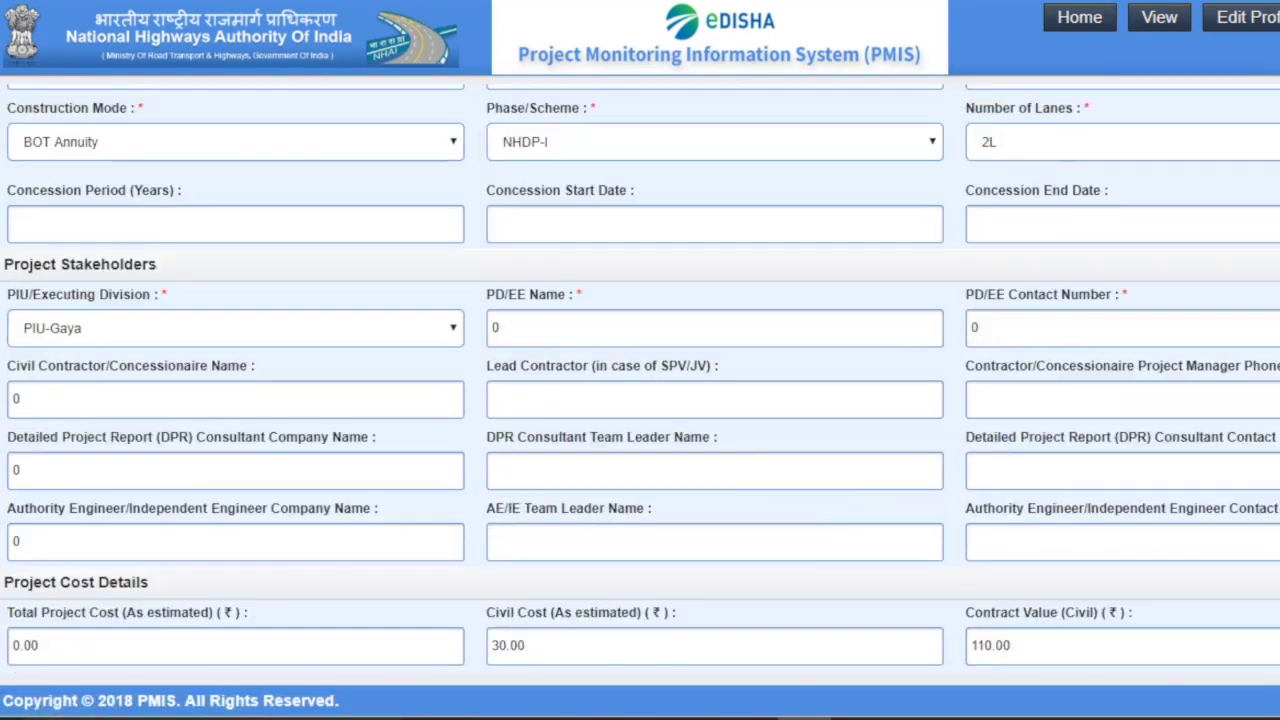
scroll(640, 400, "down", 3)
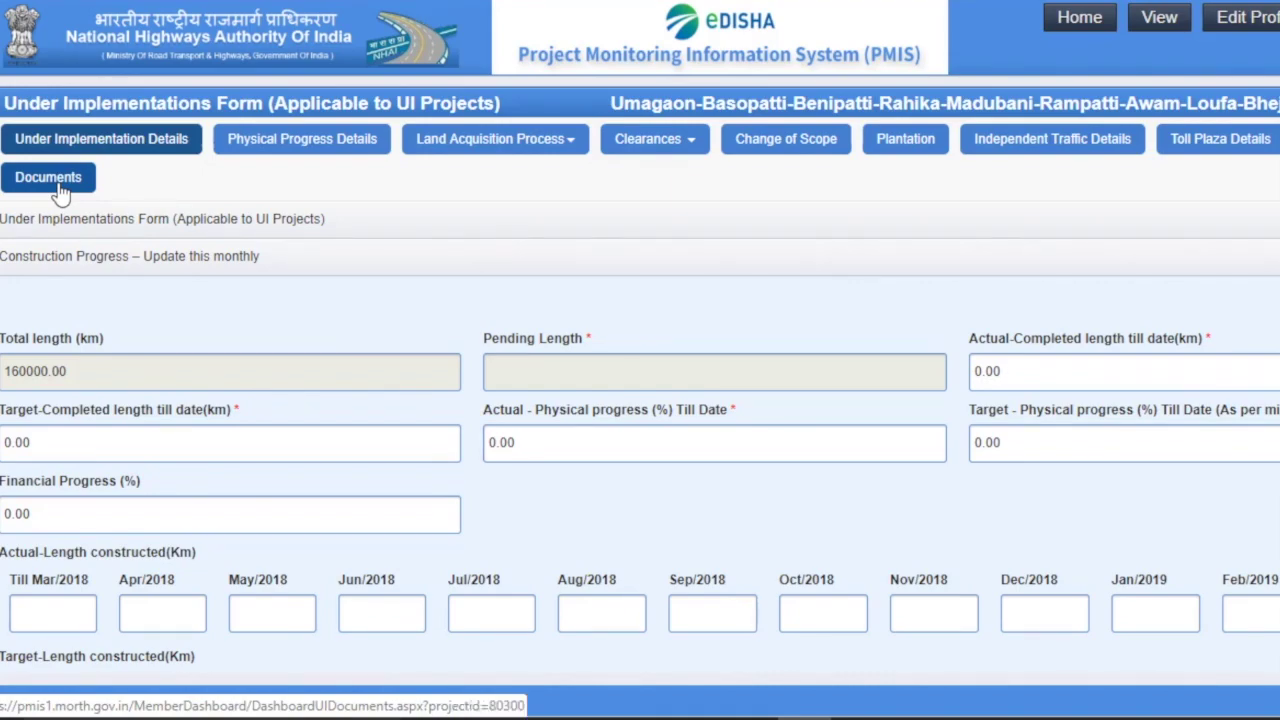
left_click(48, 178)
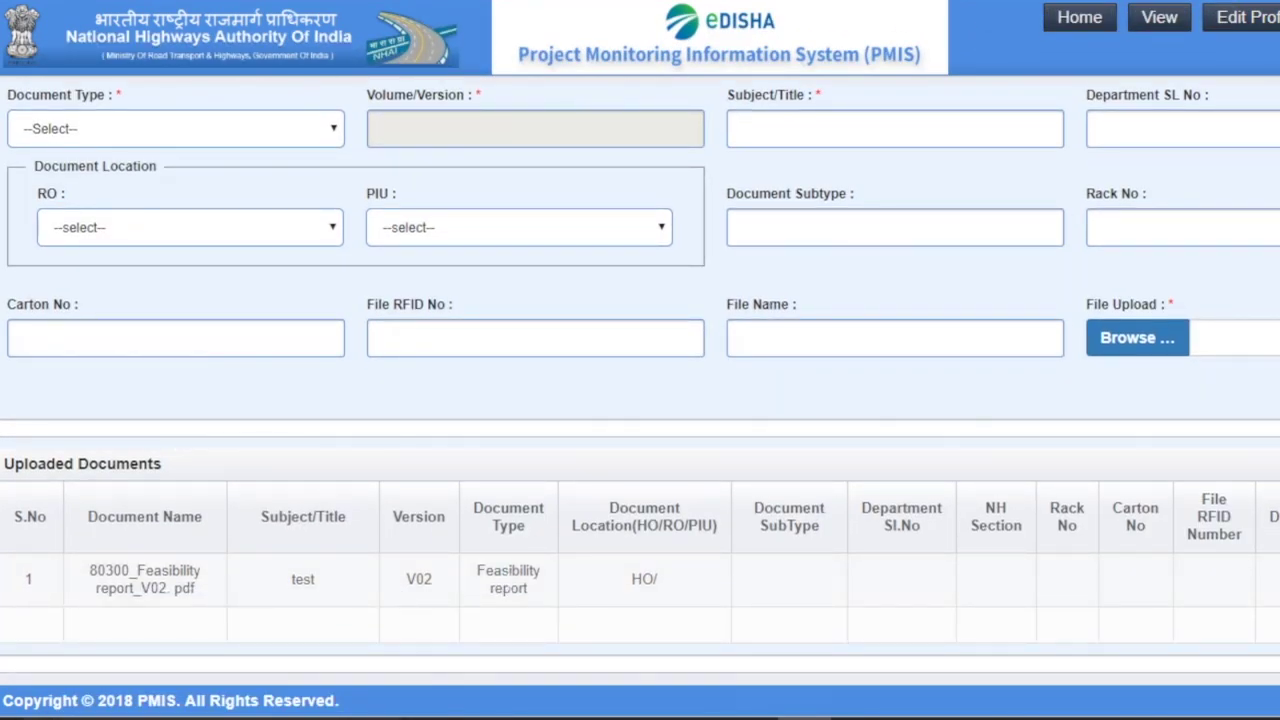
- Open the Document Type dropdown and scroll through the available document types
scroll(441, 491, "up", 2)
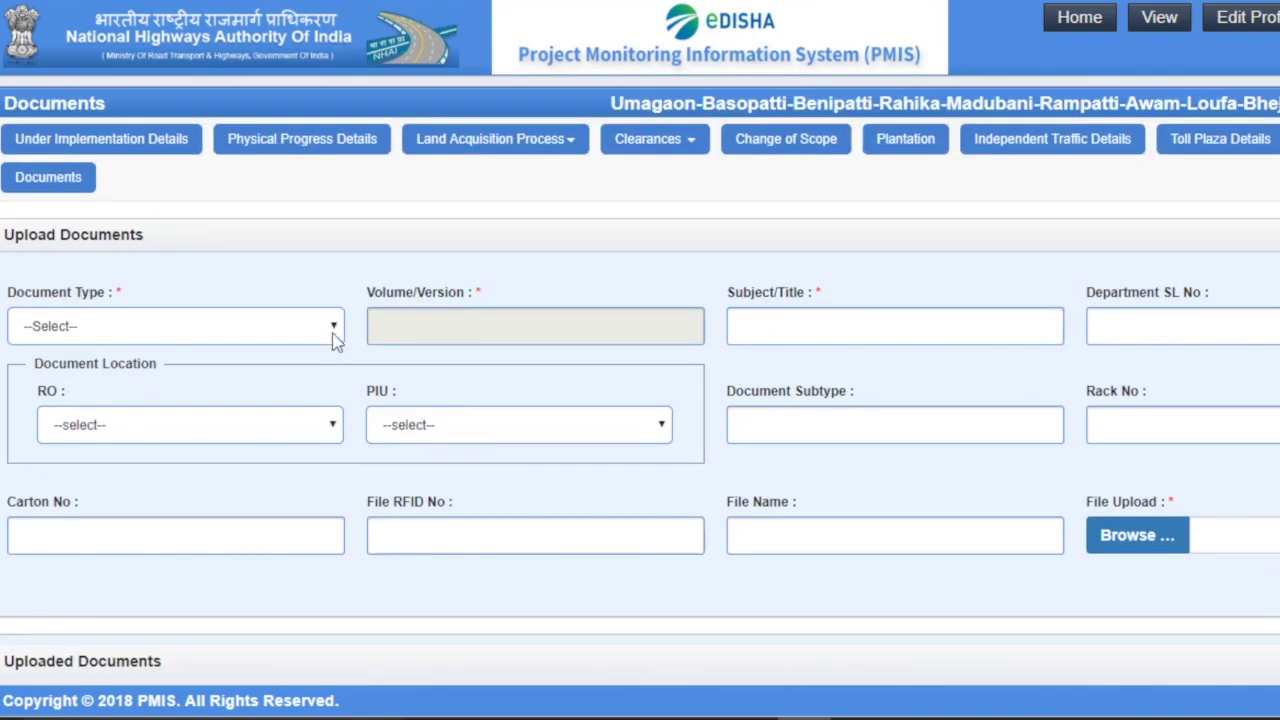
left_click(334, 327)
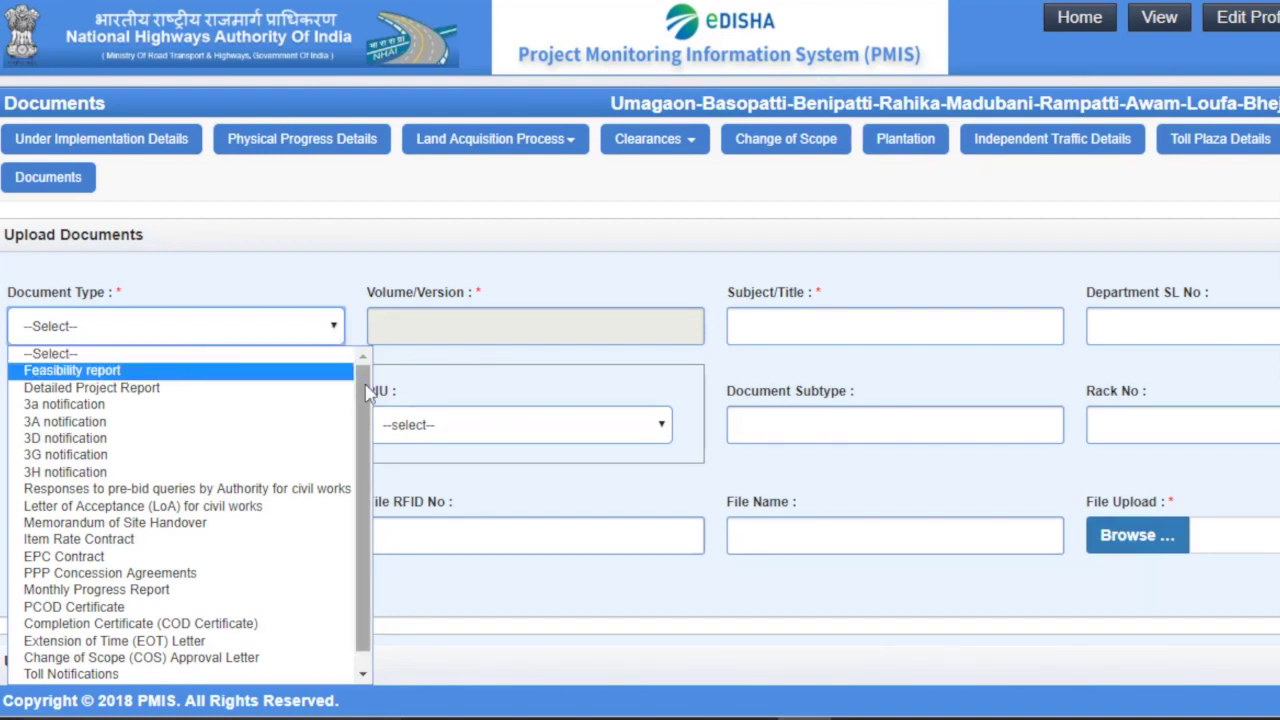
scroll(367, 393, "down", 1)
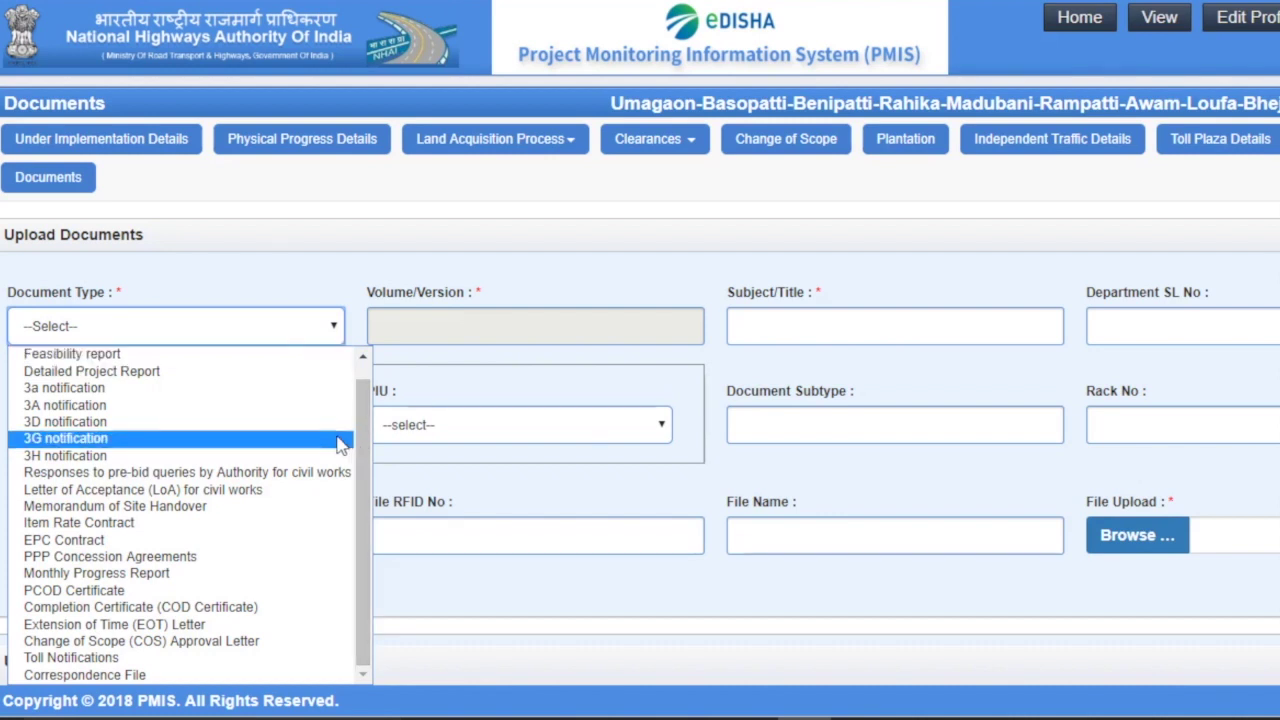
- Set the document type to Detailed Project Report and the subject to 'test'
left_click(219, 379)
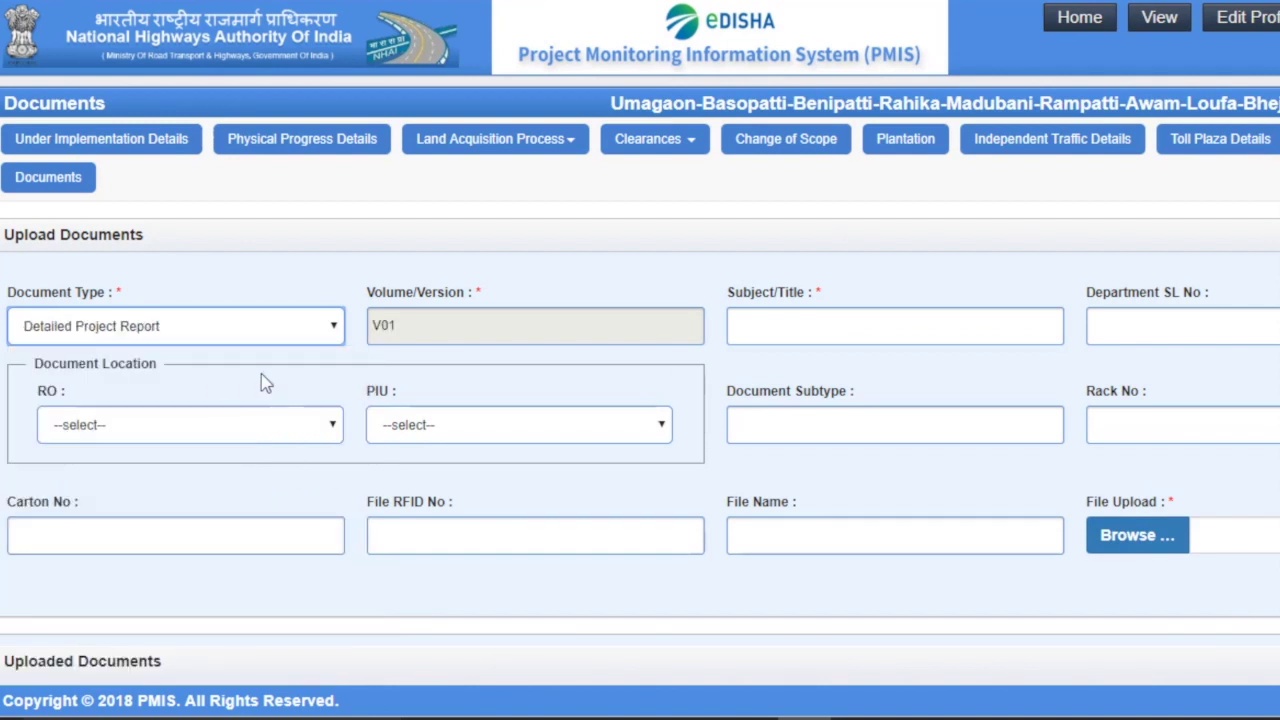
left_click(800, 326)
left_click(791, 374)
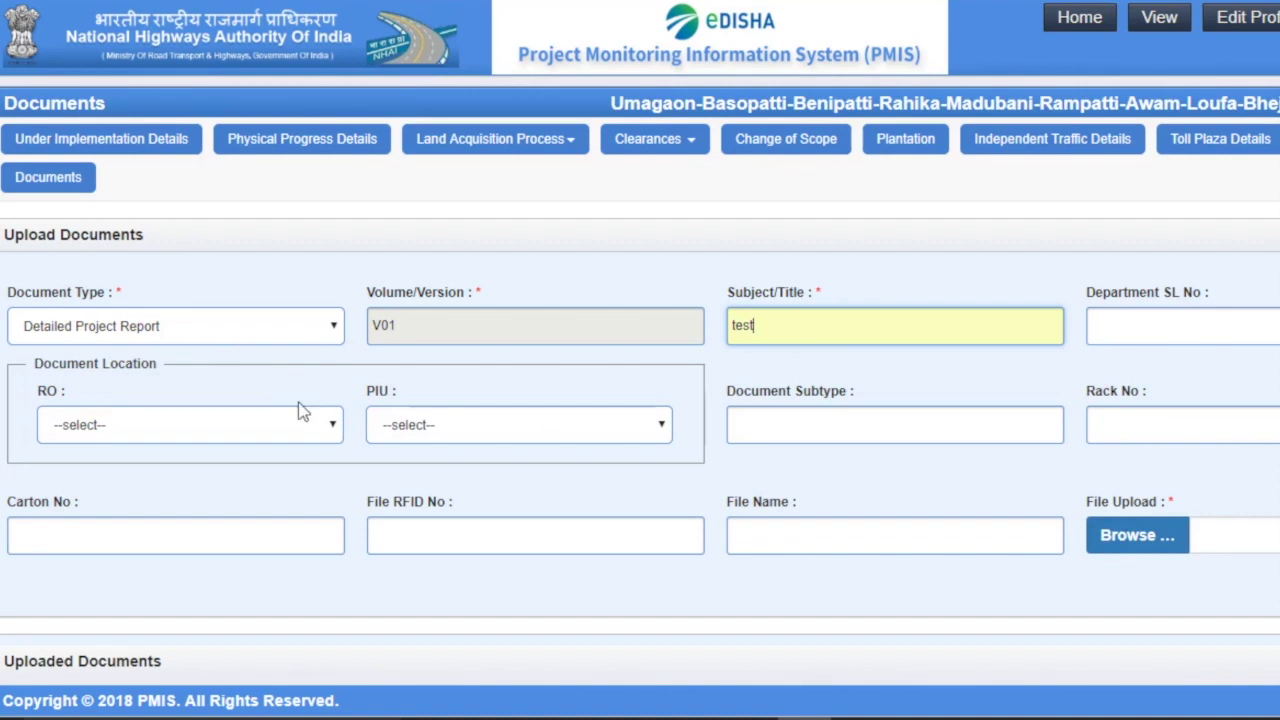
- Attach the Test PDF file and upload it as version V01
scroll(846, 457, "down", 1)
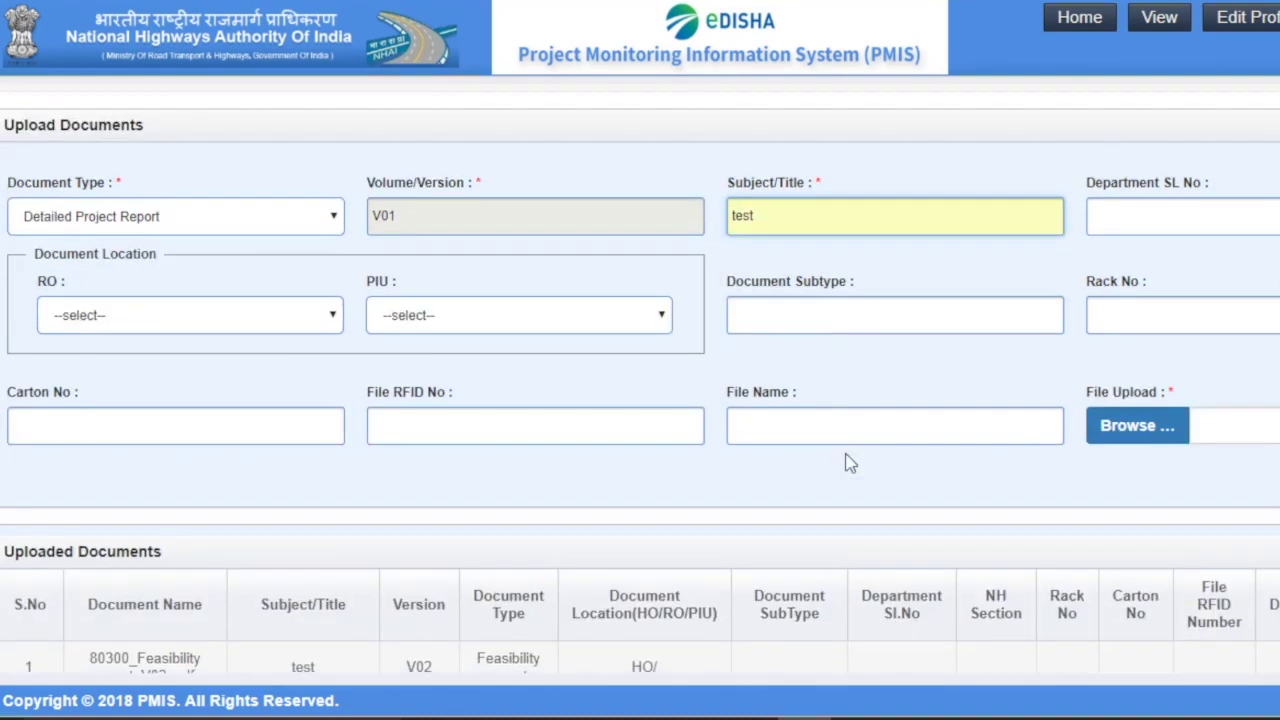
left_click(1150, 446)
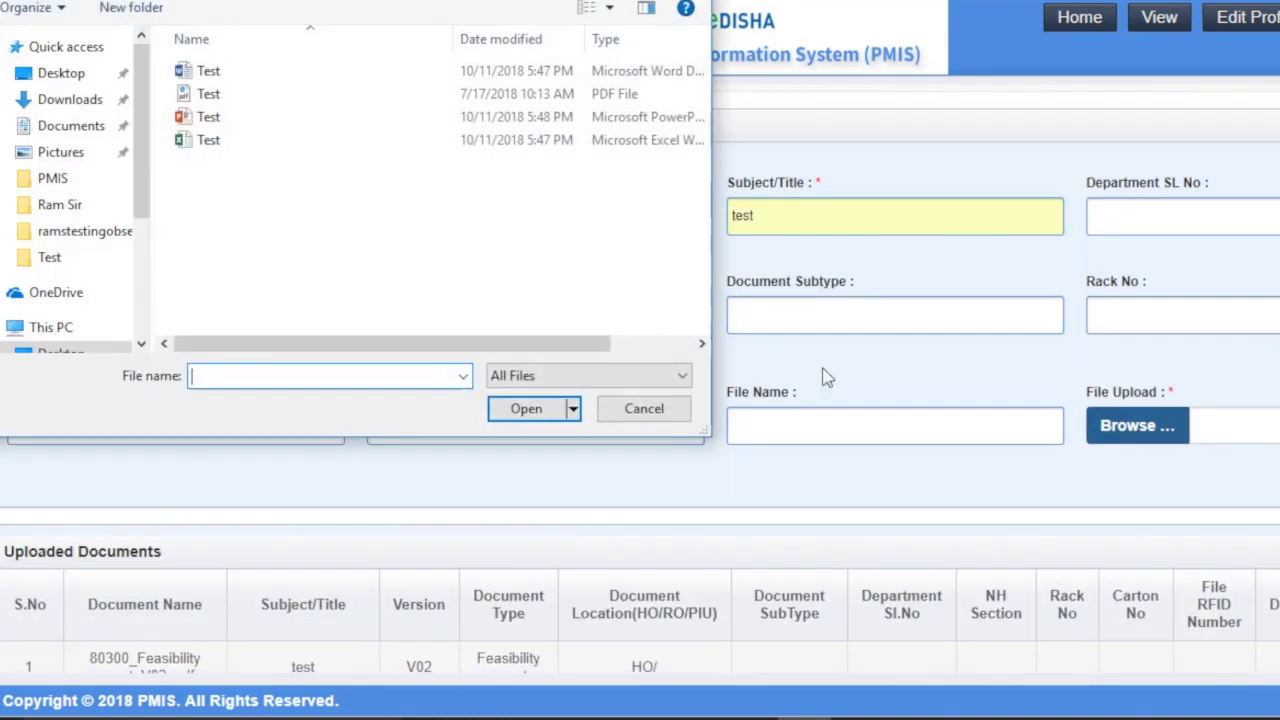
left_click(257, 97)
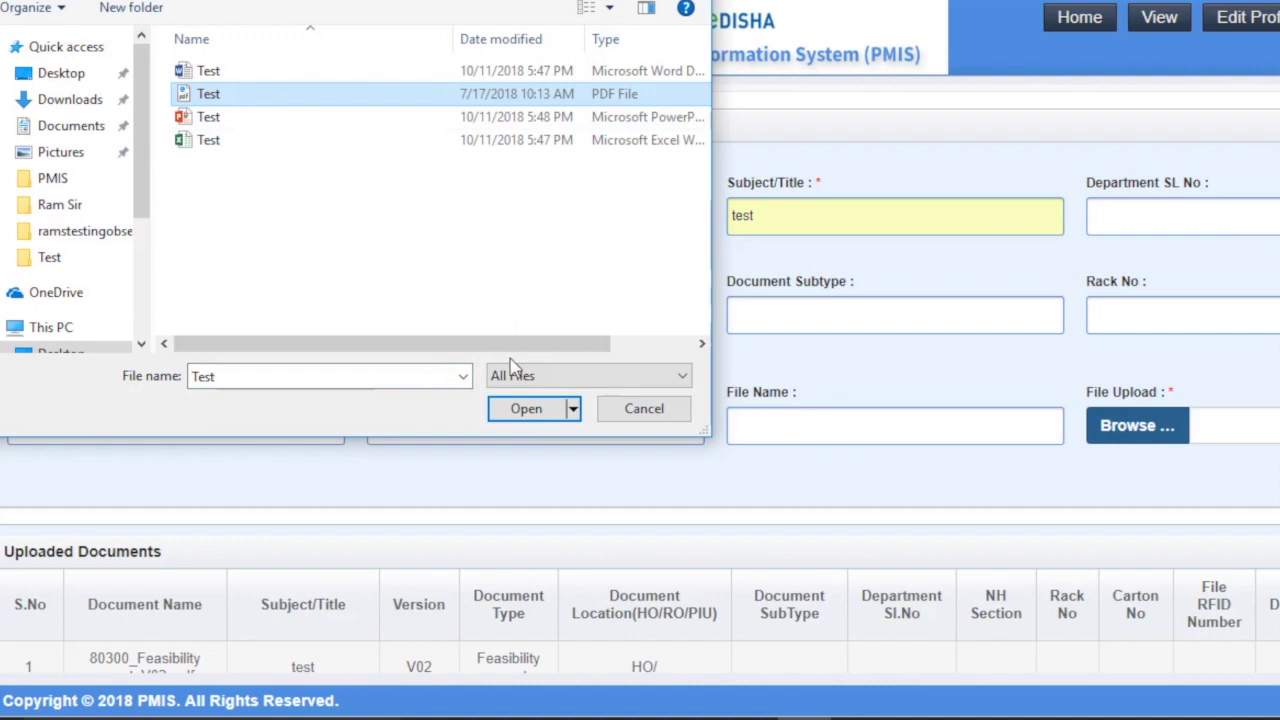
left_click(541, 410)
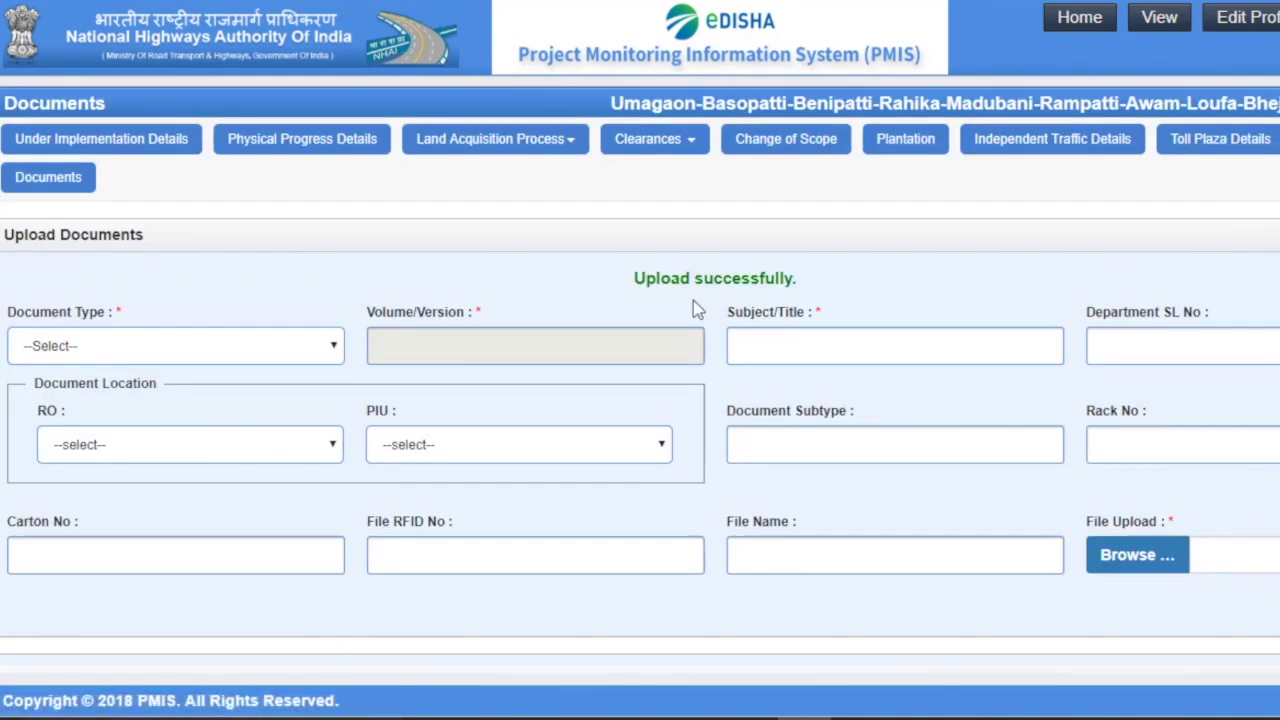
scroll(686, 294, "down", 3)
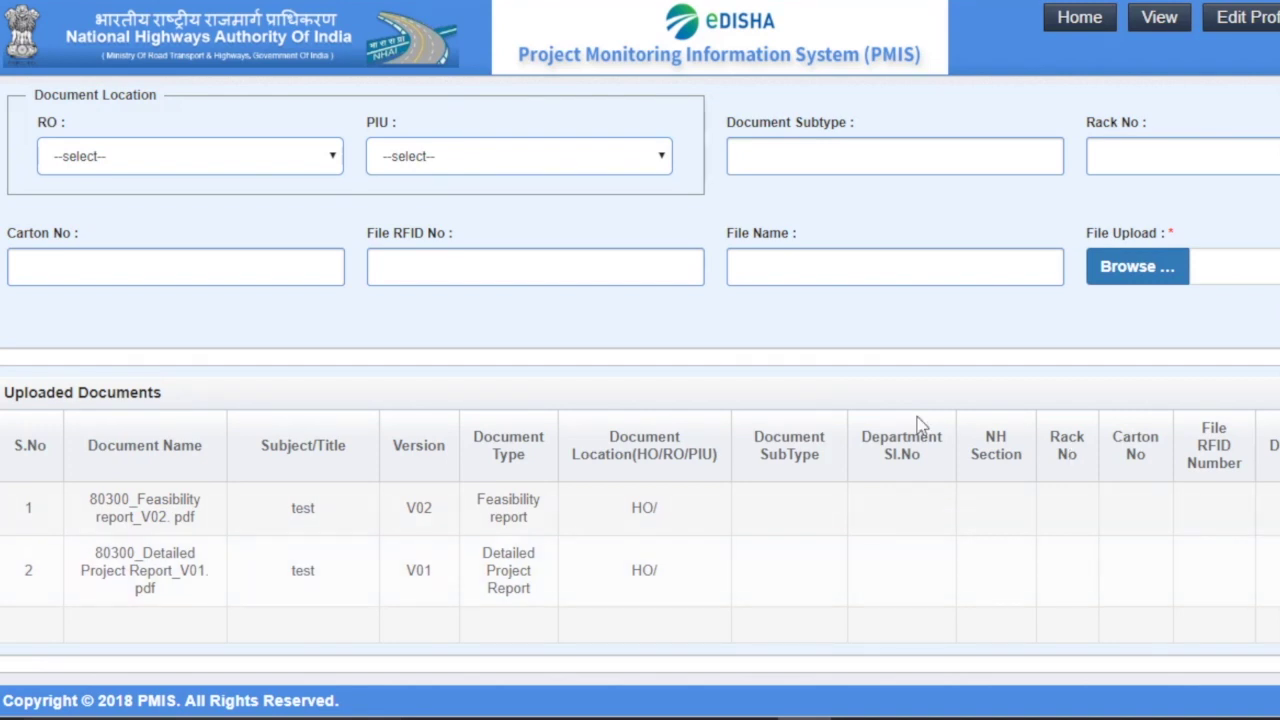
scroll(488, 394, "up", 3)
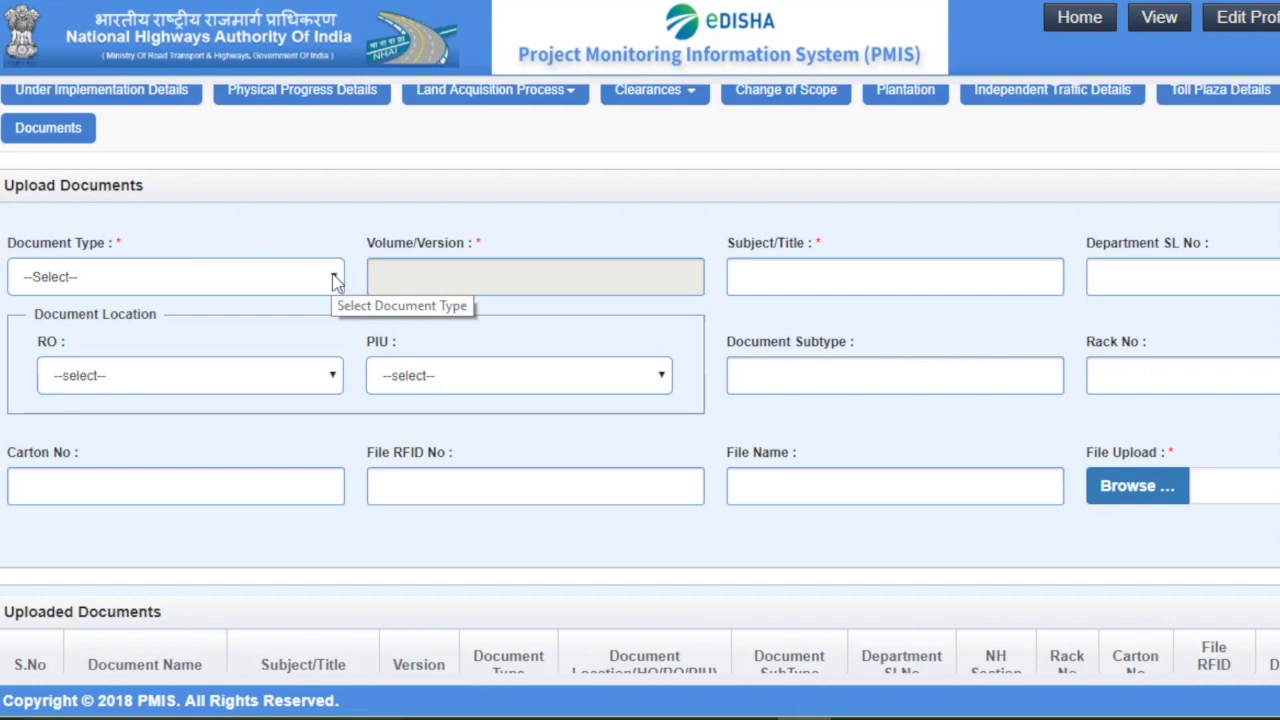
- Set the document type to Feasibility report and the subject to '3a'
left_click(332, 282)
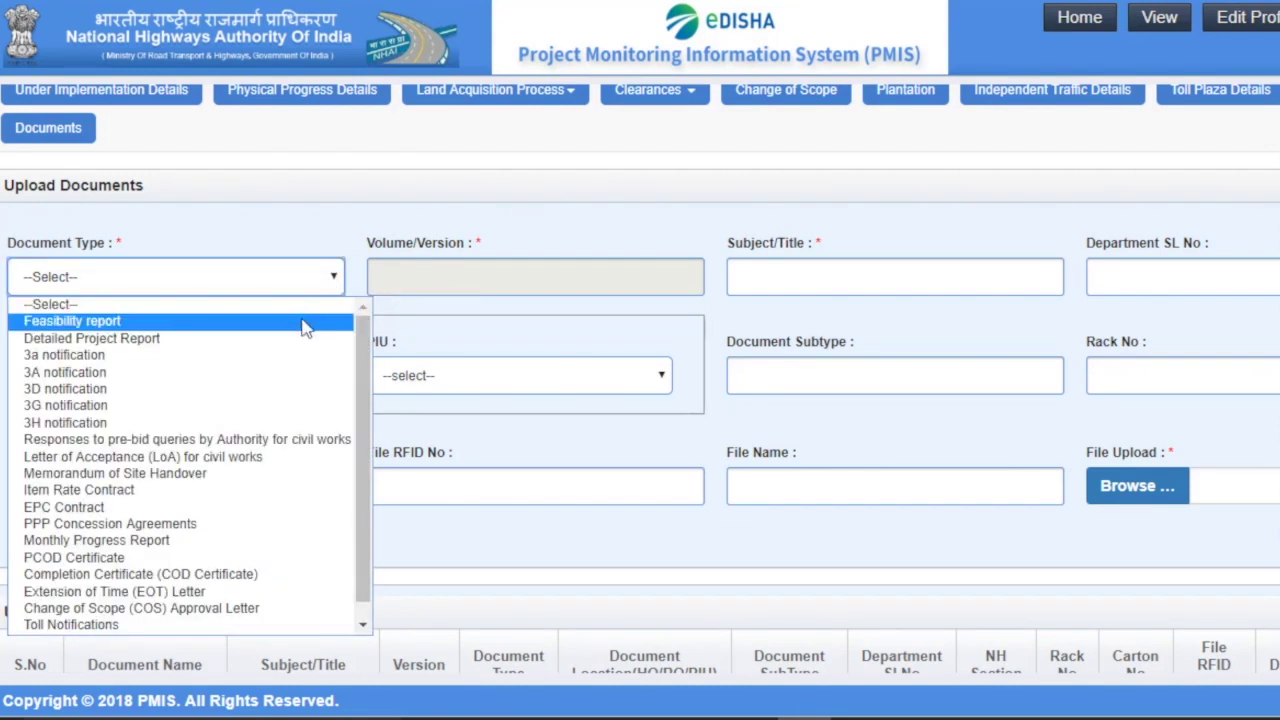
left_click(305, 321)
left_click(858, 283)
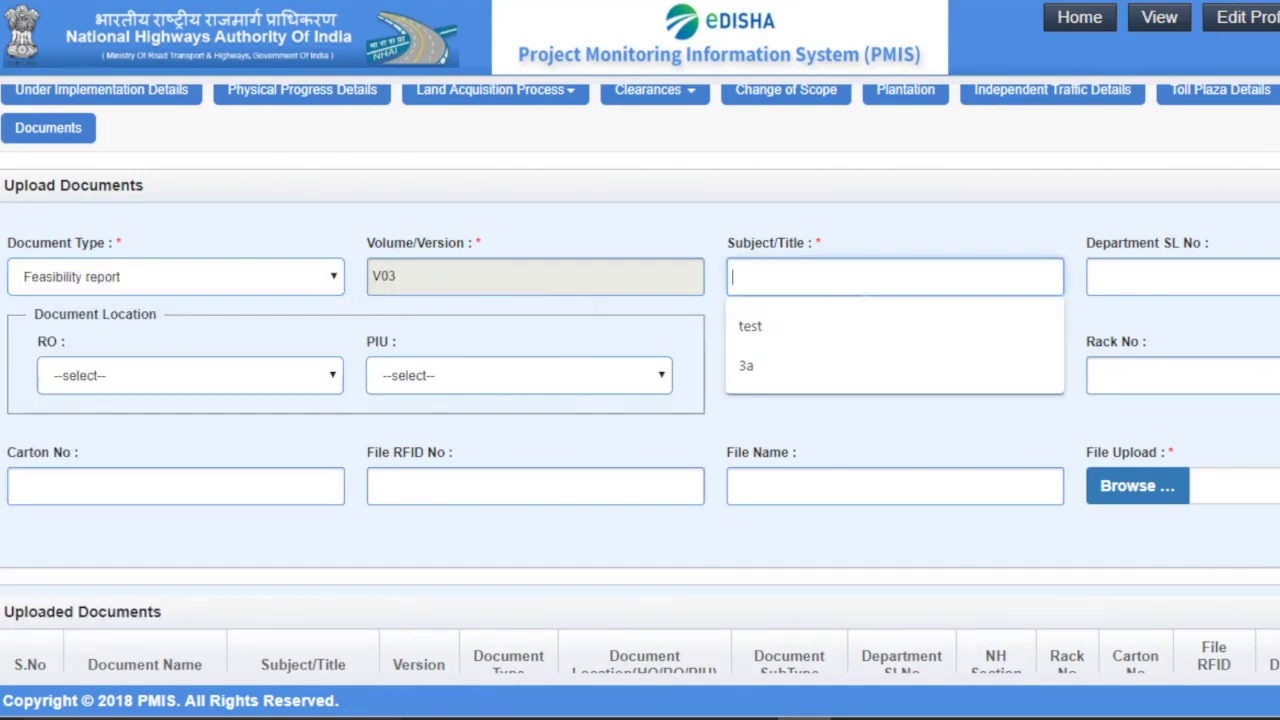
left_click(746, 365)
- Attach Test.docx and submit it as the V03 Feasibility report
left_click(1168, 499)
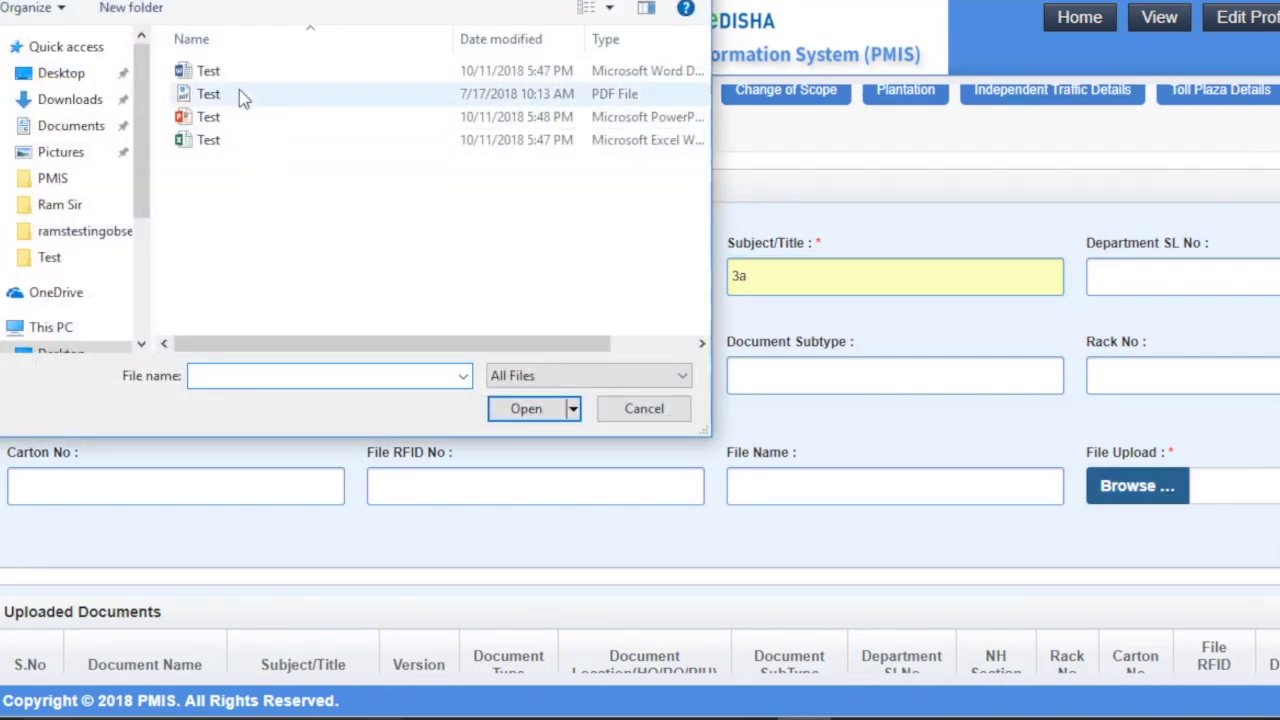
left_click(251, 73)
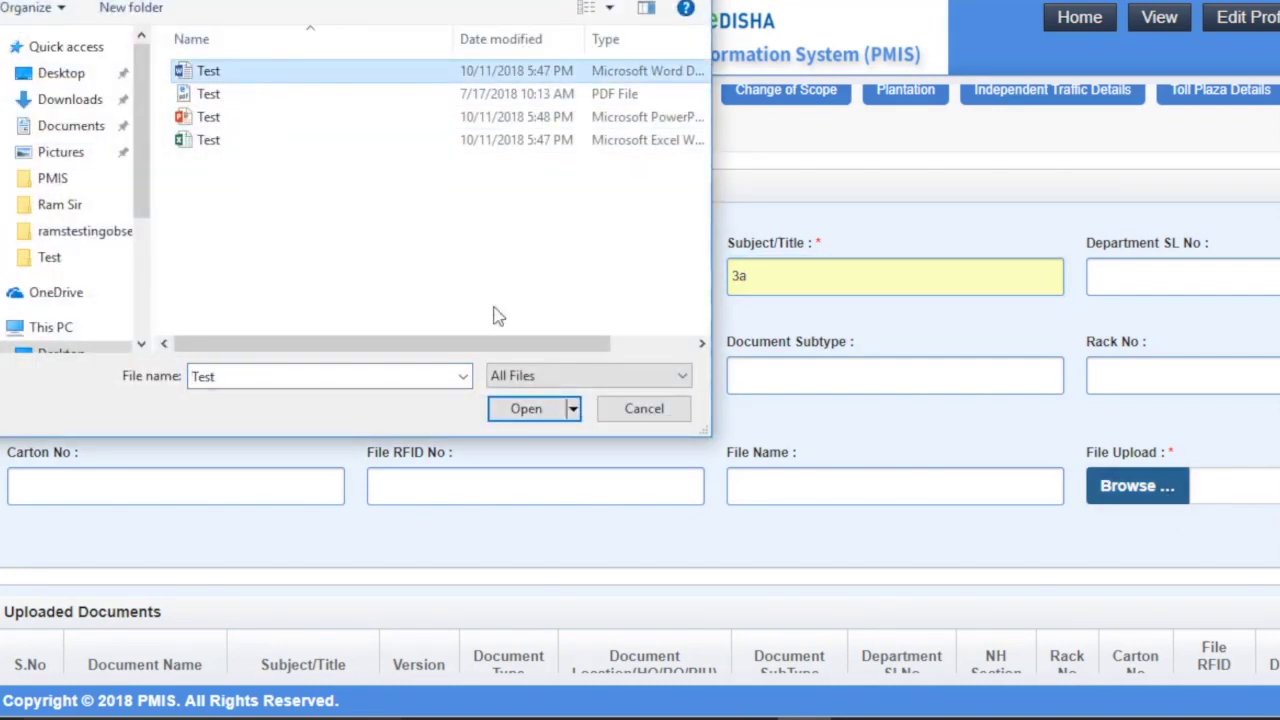
left_click(527, 410)
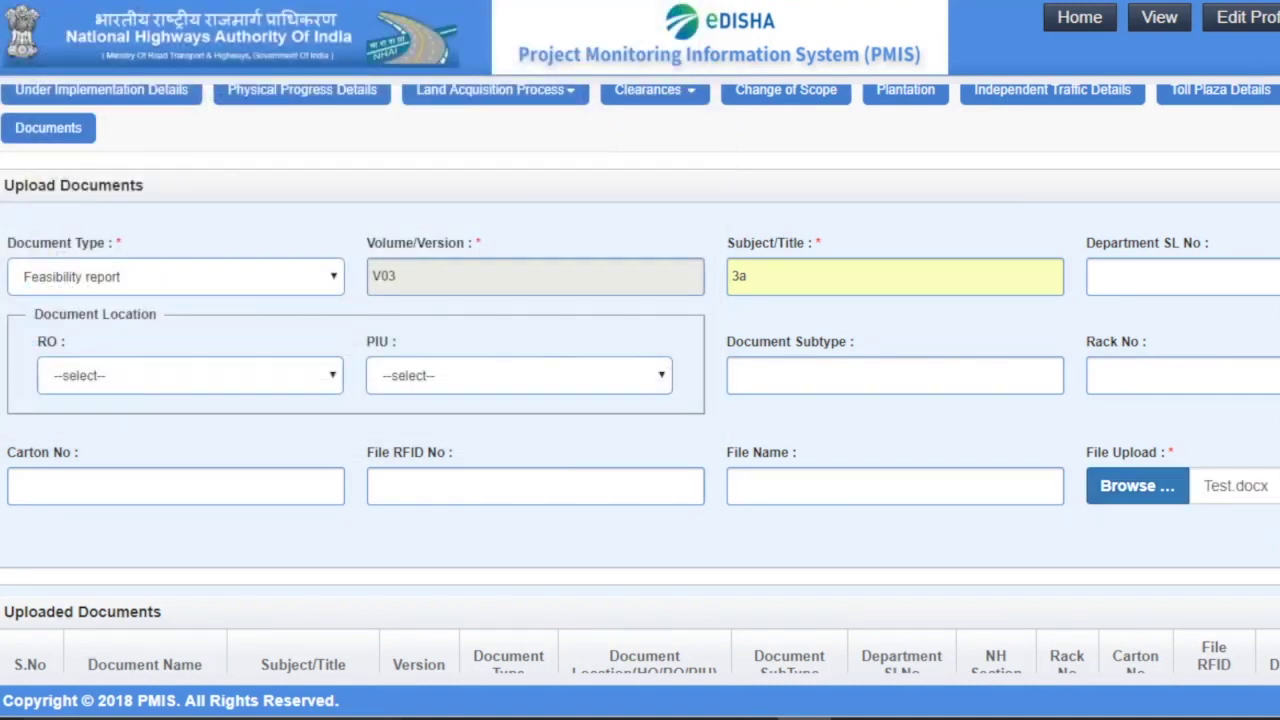
key("Return")
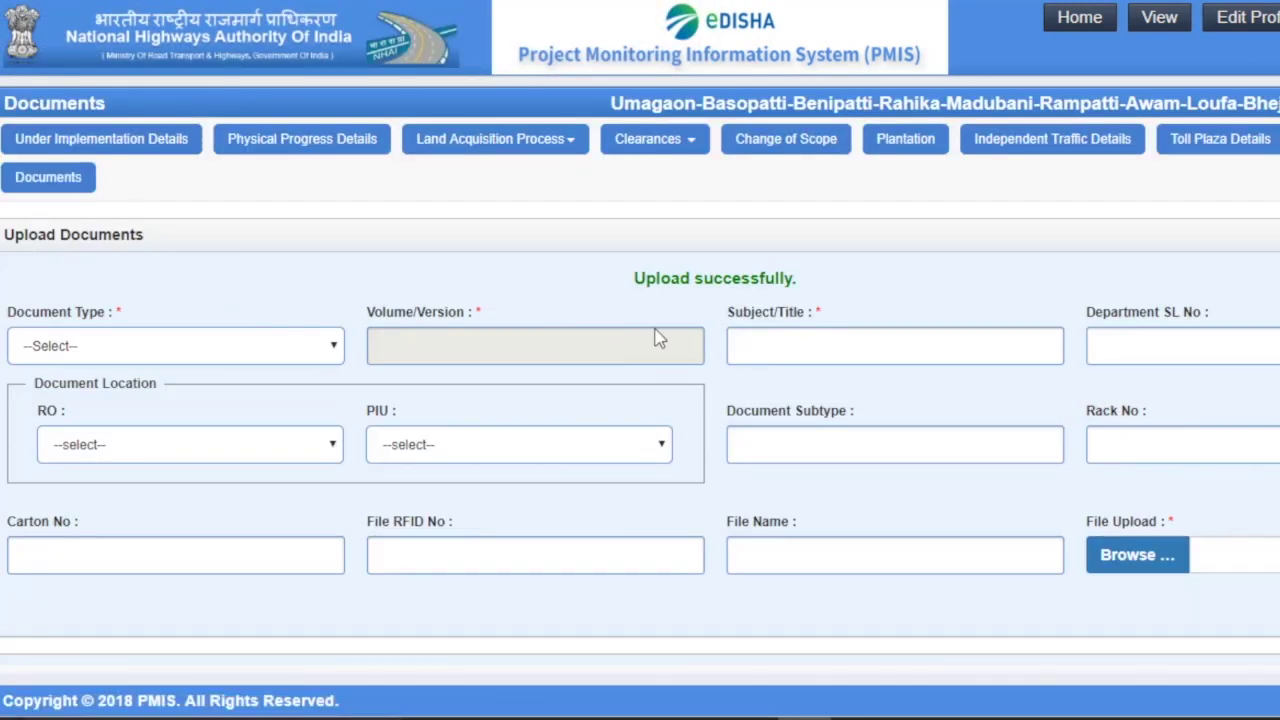
scroll(657, 337, "down", 3)
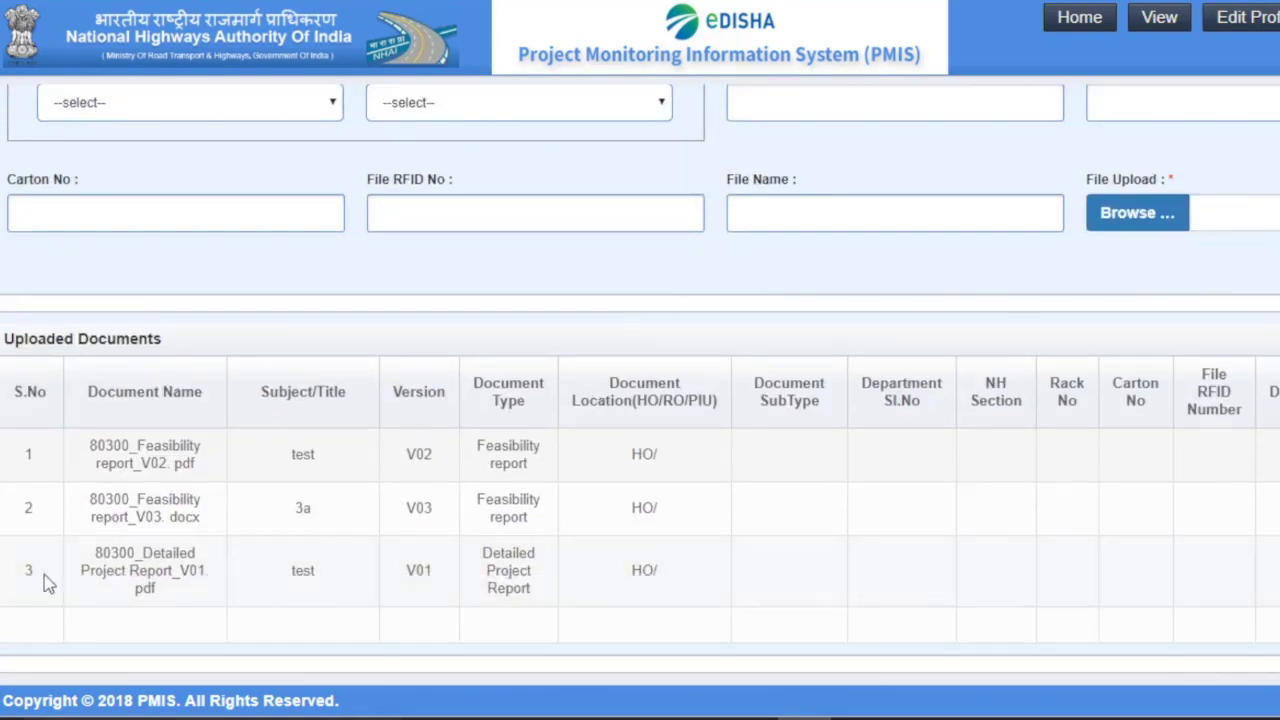
left_click_drag(282, 515, 708, 511)
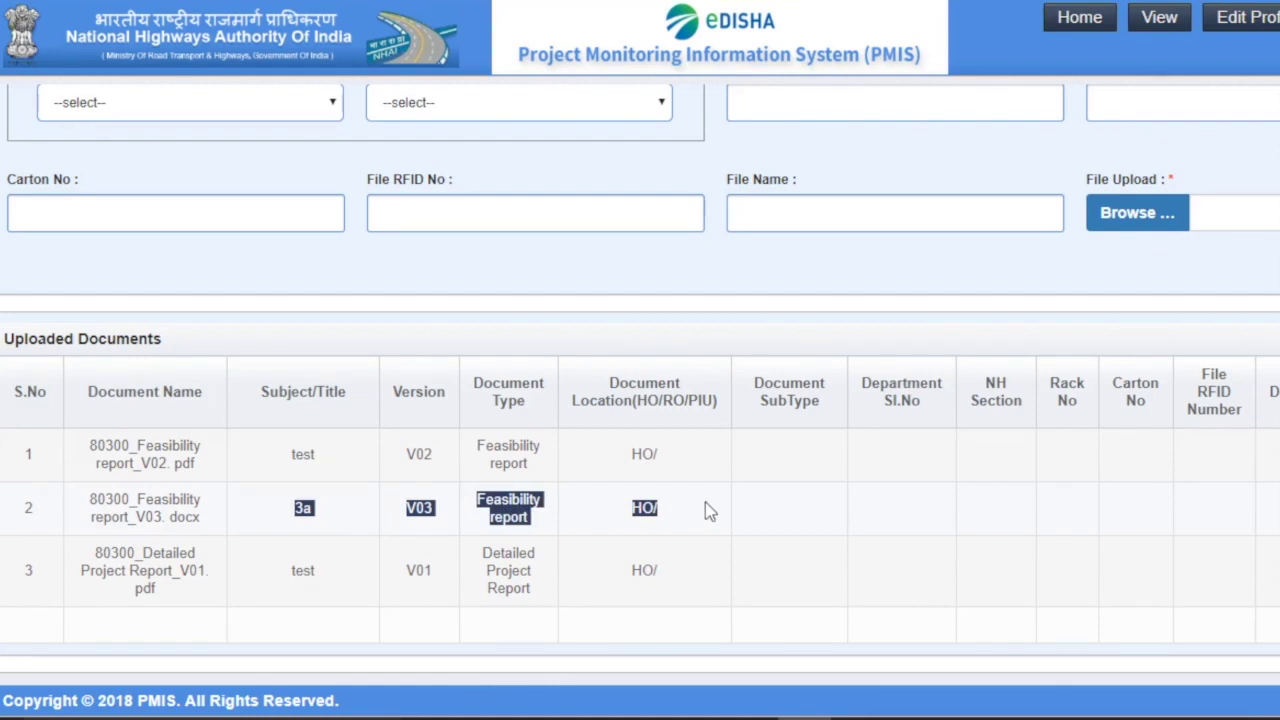
scroll(742, 460, "up", 2)
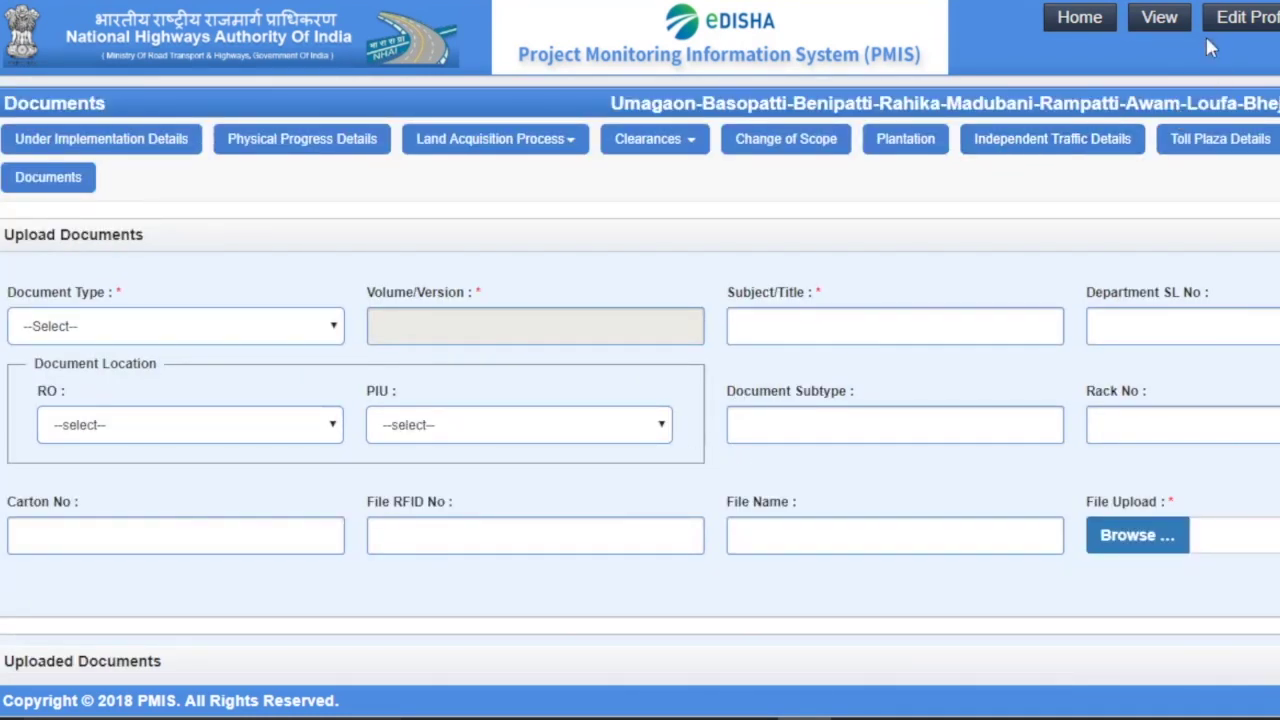
- Find the Umagaon-Basopatti project by name and list its three uploaded documents
left_click(1154, 21)
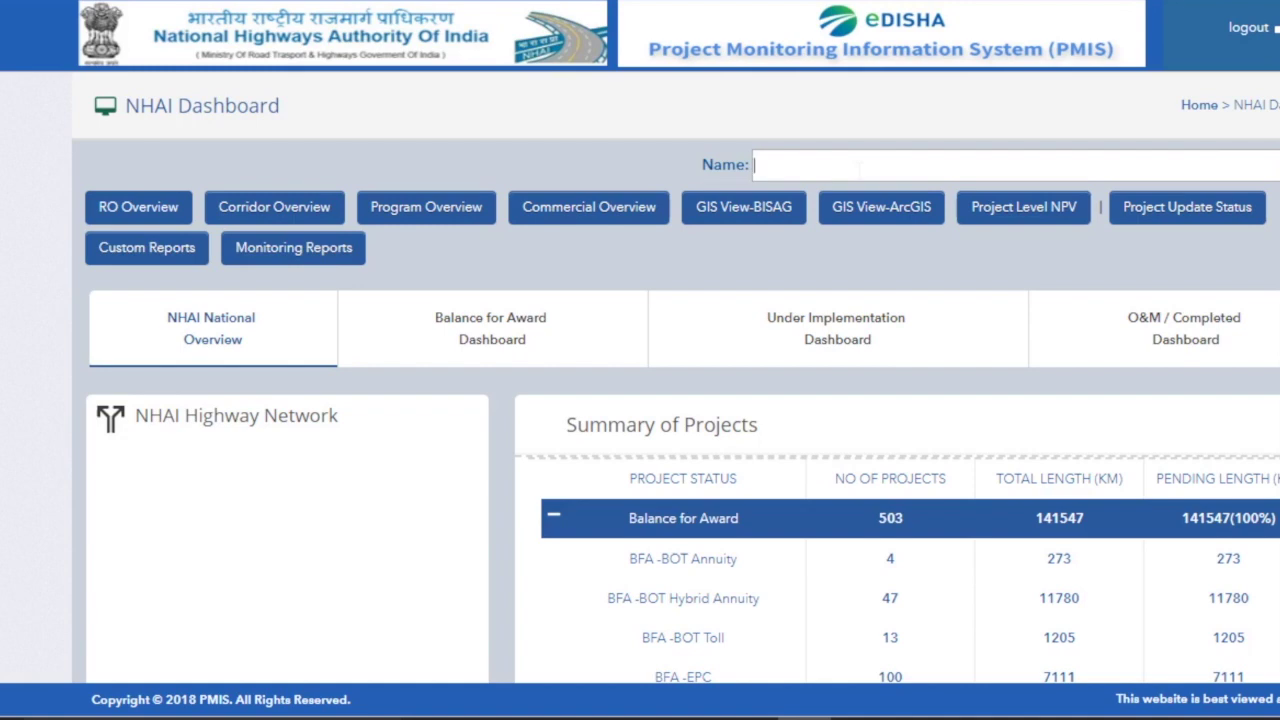
type("mag")
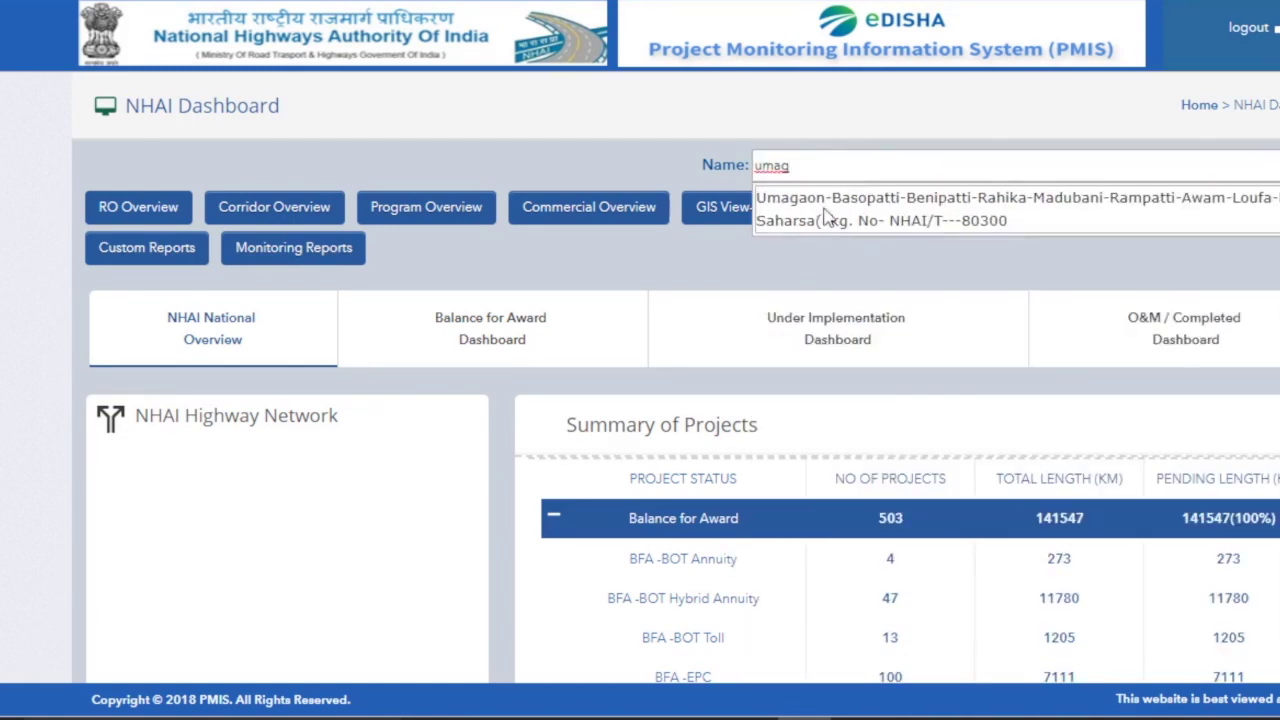
left_click(826, 220)
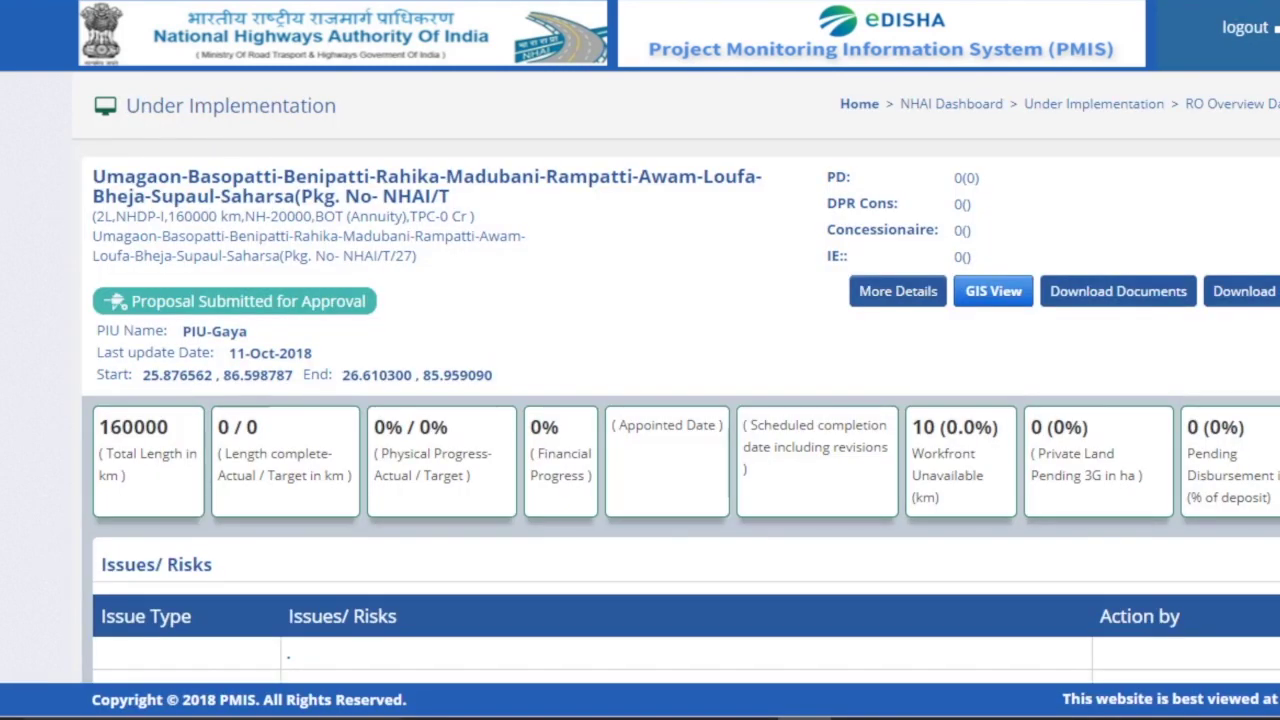
left_click(1103, 297)
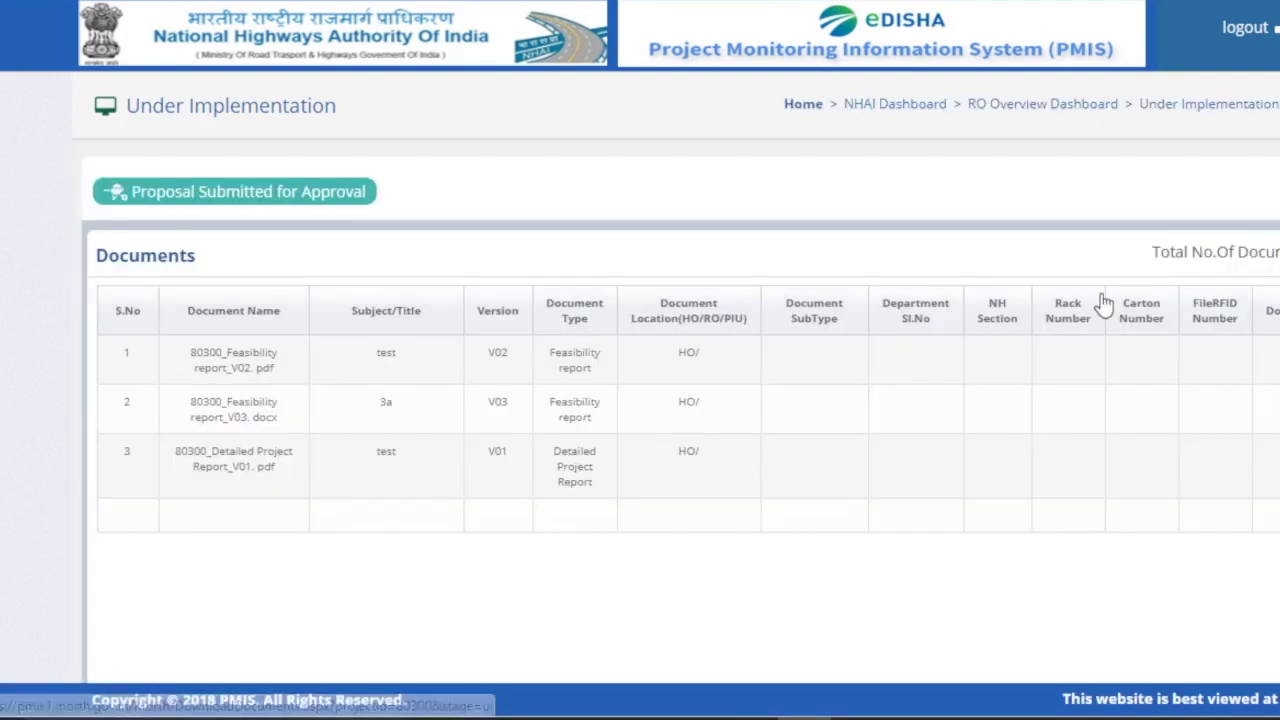